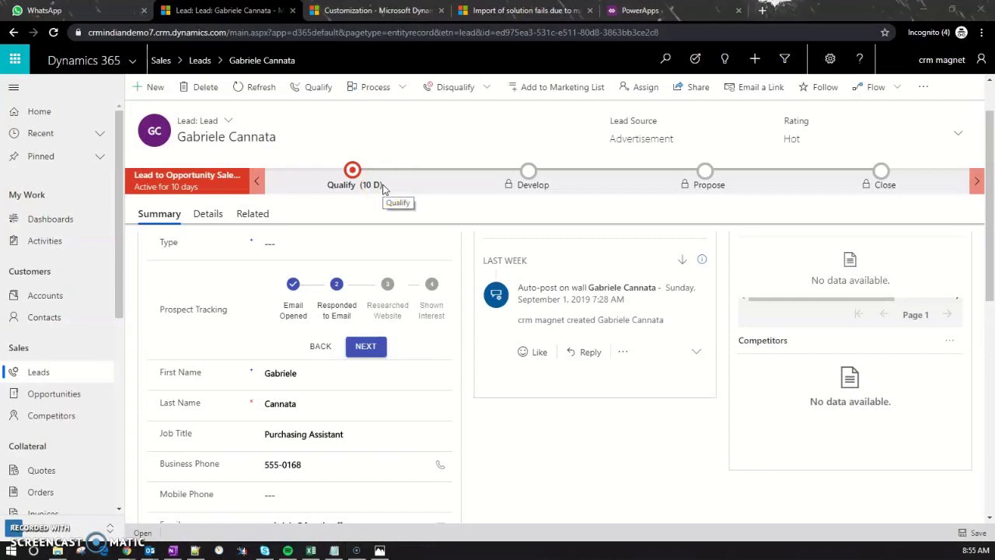
# Step: View the image of the stepper styles and test moving the lead's Prospect Tracking one stage forward and back
pyautogui.hotkey('alt', 'Tab')
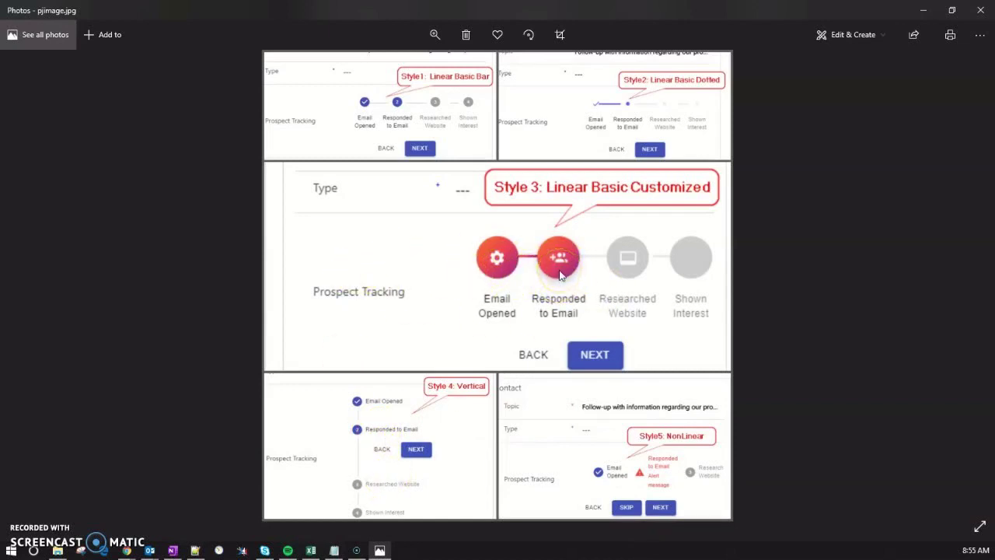
pyautogui.click(981, 10)
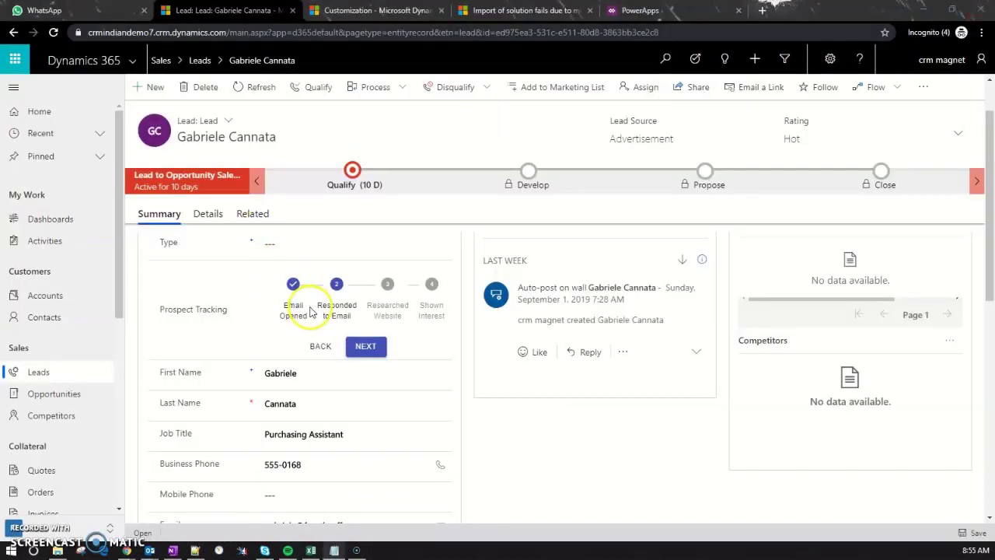
pyautogui.click(362, 352)
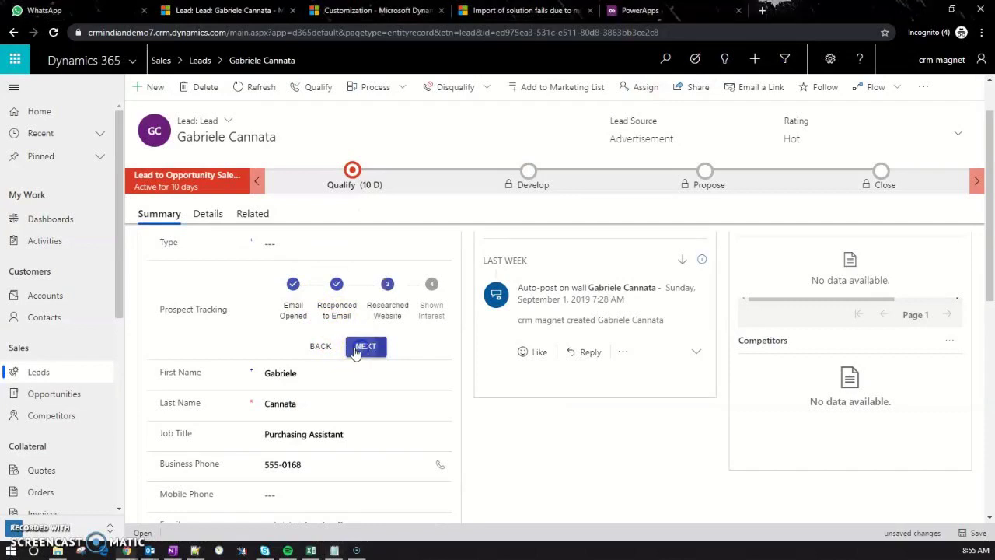
pyautogui.click(322, 346)
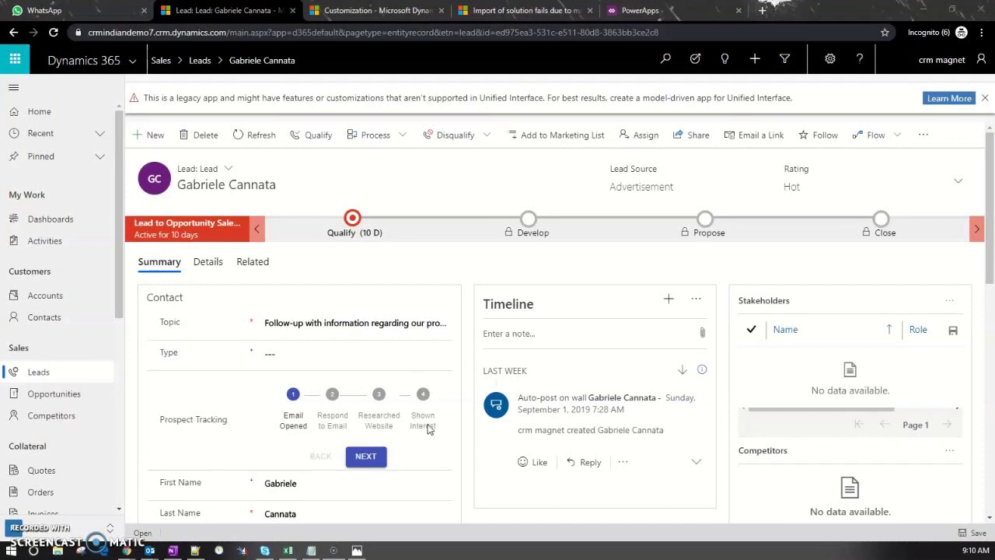
# Step: Advance the lead's Prospect Tracking through every stage to completion and reset it to the first stage
pyautogui.click(365, 456)
pyautogui.click(367, 458)
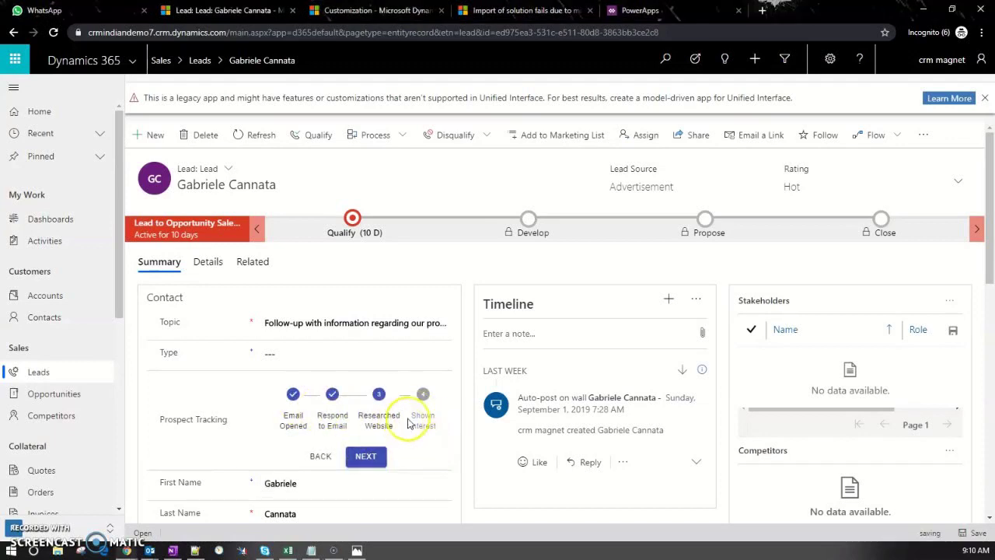
pyautogui.click(371, 462)
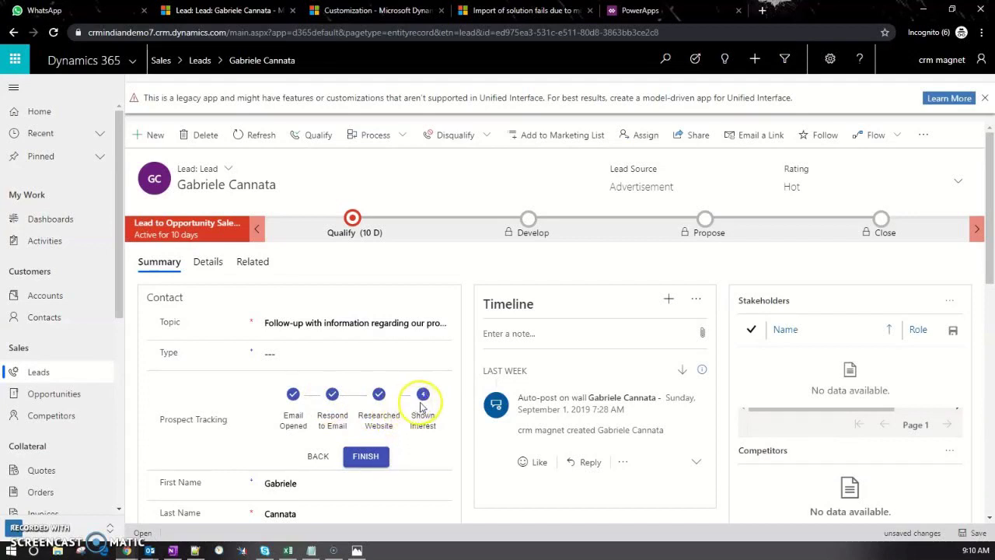
pyautogui.click(370, 461)
pyautogui.click(421, 426)
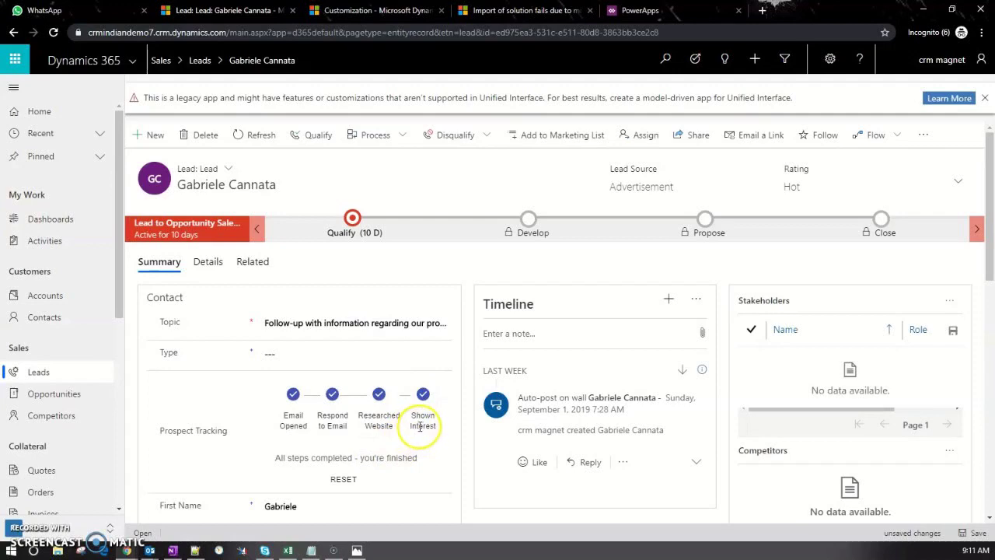
pyautogui.click(343, 479)
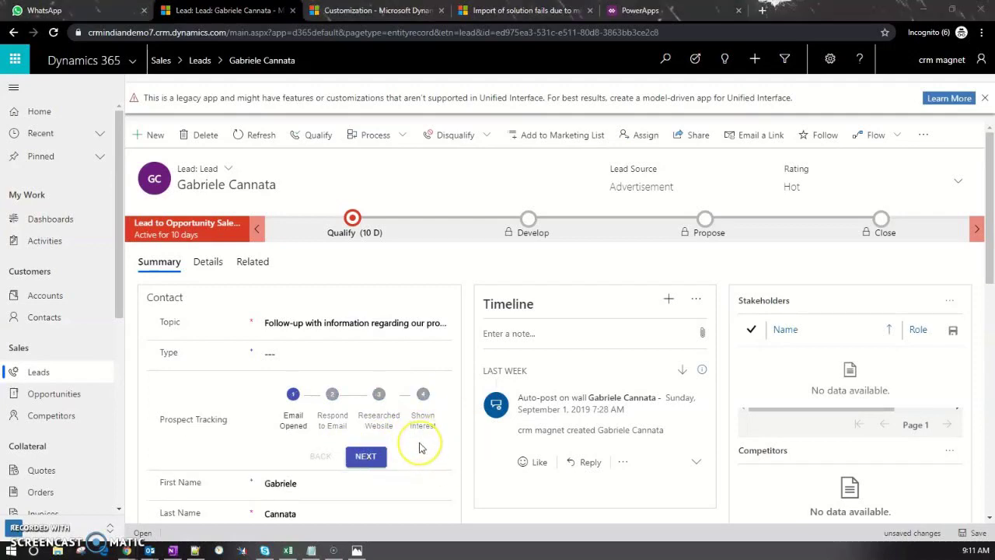
# Step: Switch to the Prospect Status field definition, delete its Respond to Email option, and save and close the field
pyautogui.hotkey('alt', 'Tab')
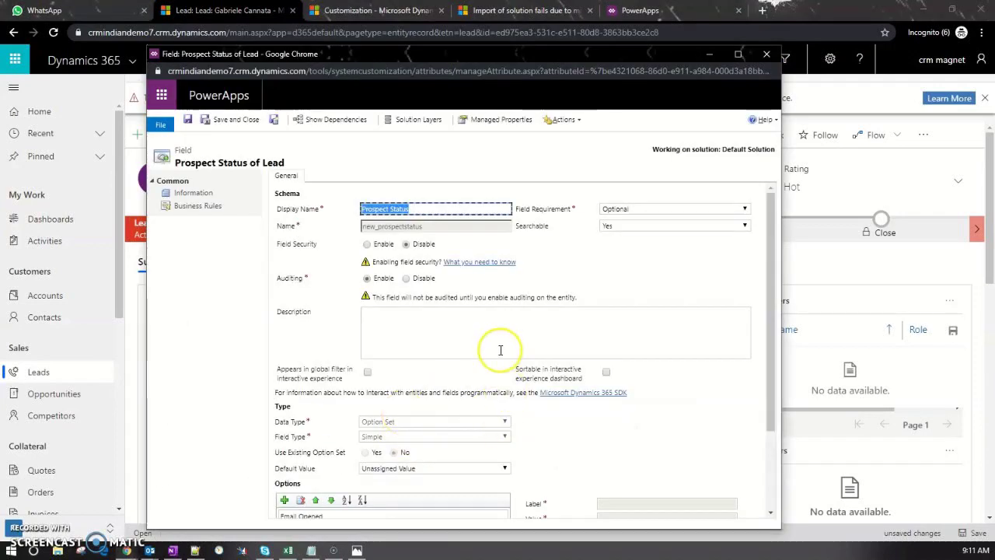
pyautogui.scroll(-1, 459, 393)
pyautogui.scroll(-2, 449, 459)
pyautogui.click(311, 420)
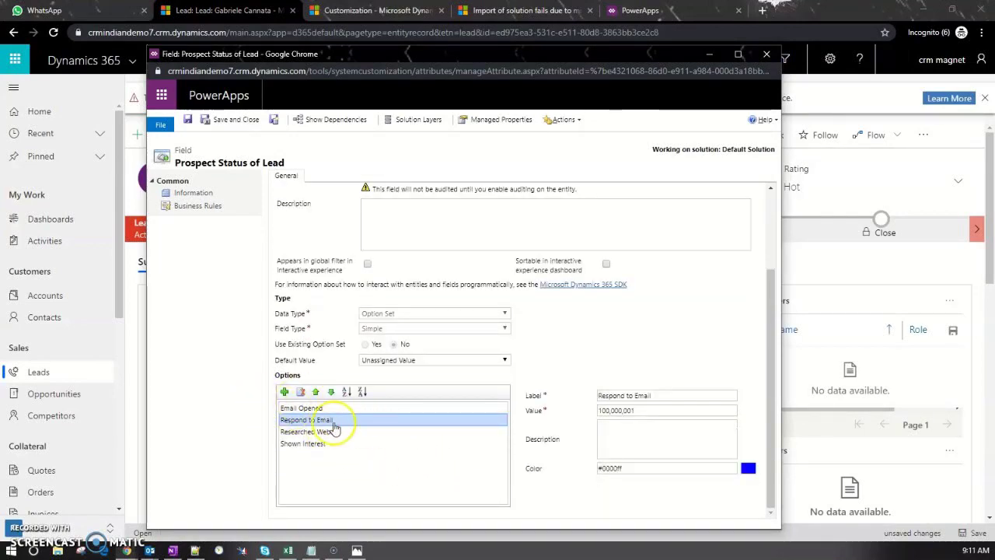
pyautogui.scroll(3, 462, 261)
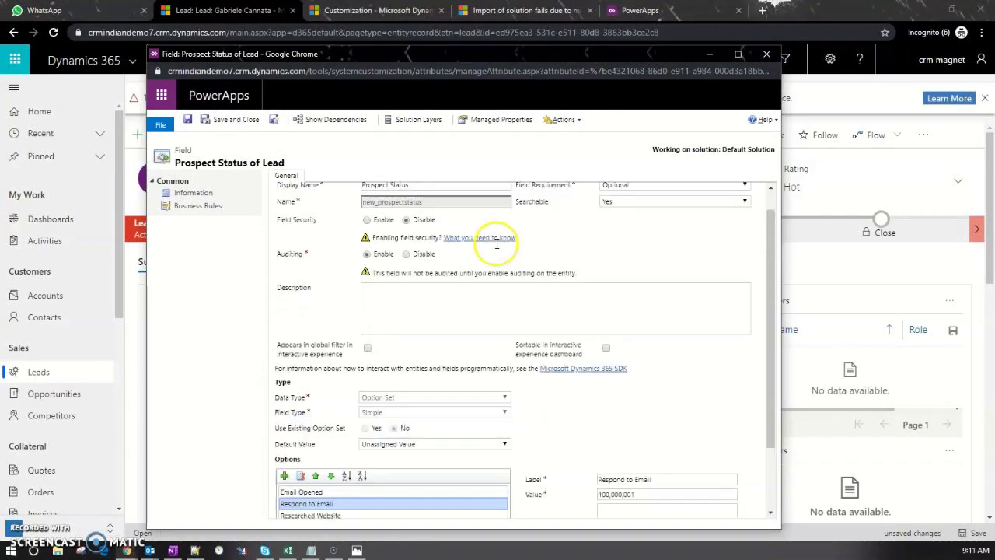
pyautogui.scroll(-3, 488, 292)
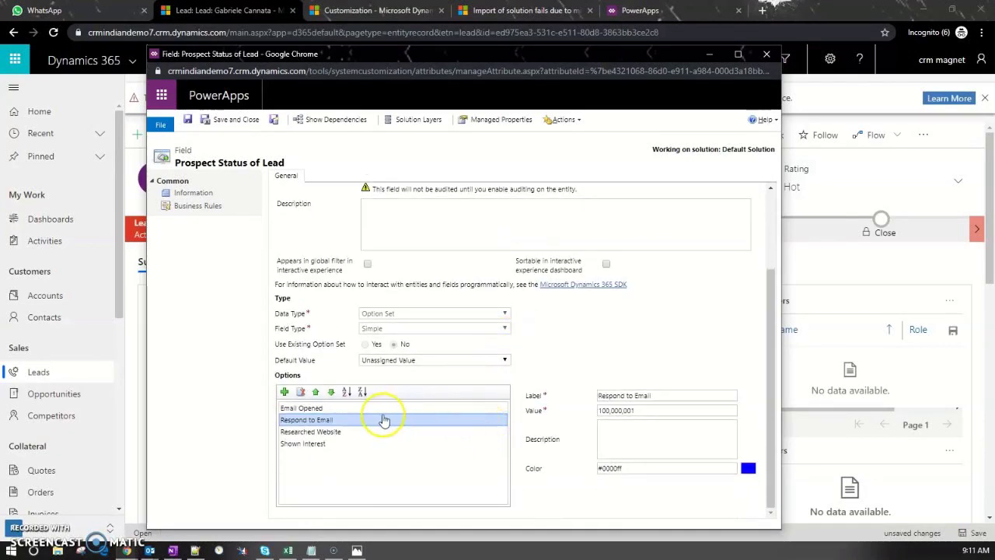
pyautogui.click(302, 393)
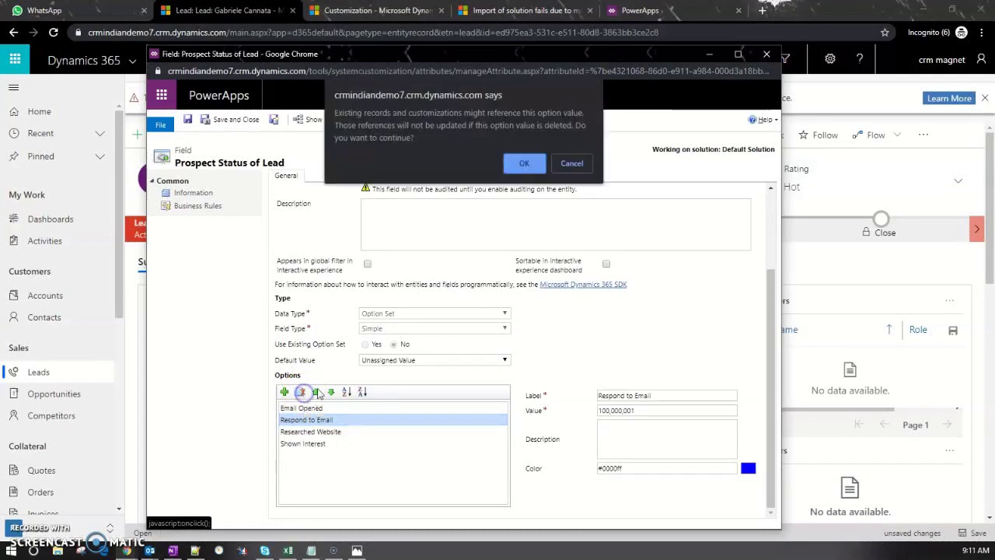
pyautogui.click(523, 162)
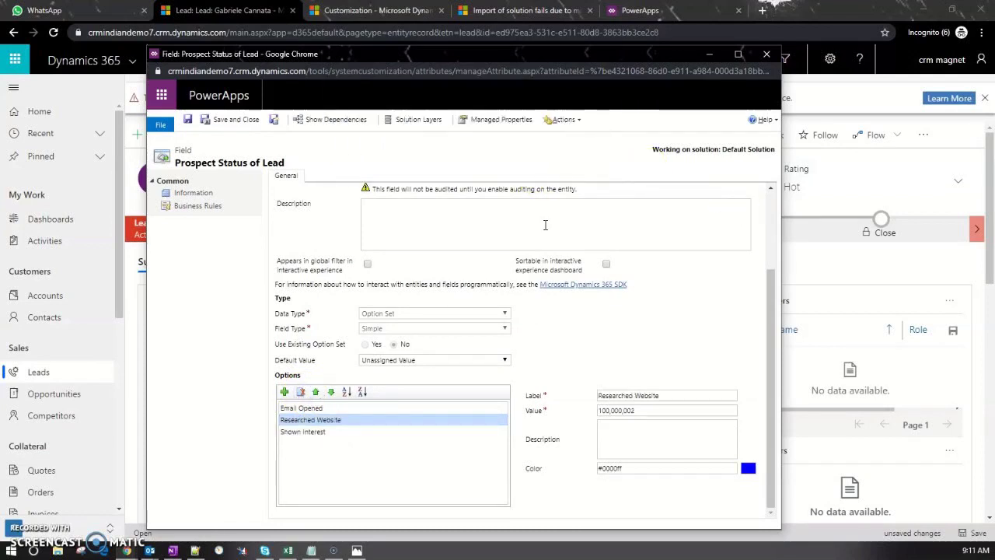
pyautogui.click(207, 119)
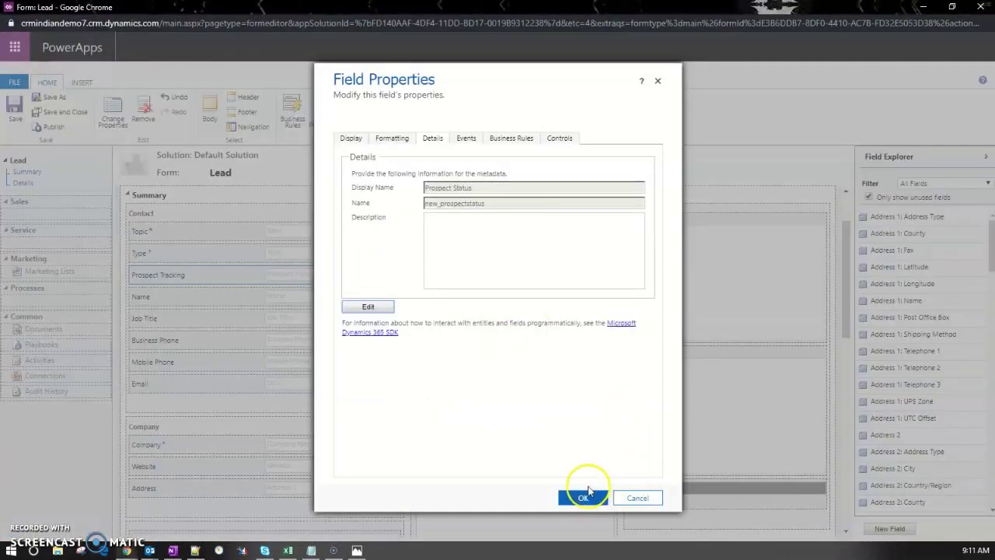
# Step: Accept the Prospect Tracking field properties and save and publish the Lead form
pyautogui.click(582, 493)
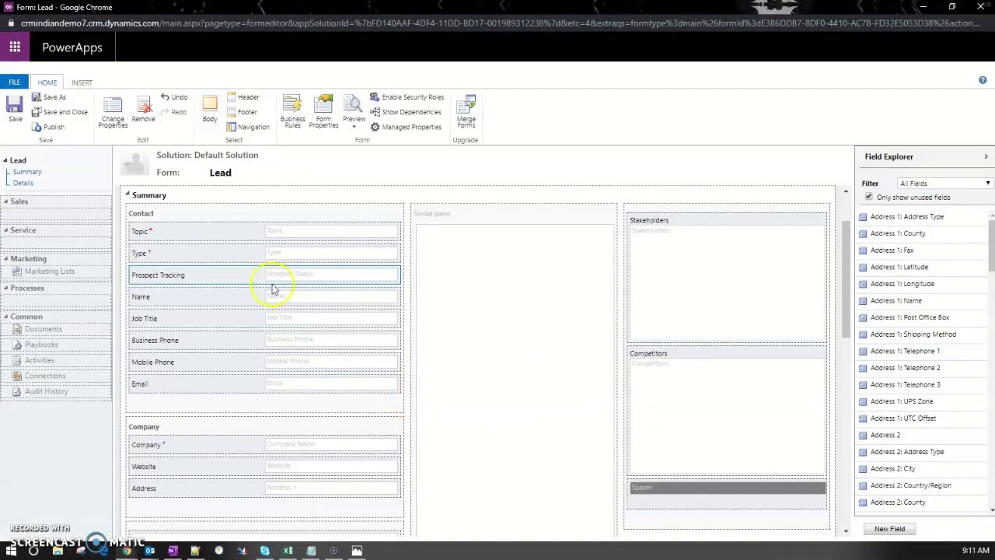
pyautogui.click(19, 116)
pyautogui.click(46, 128)
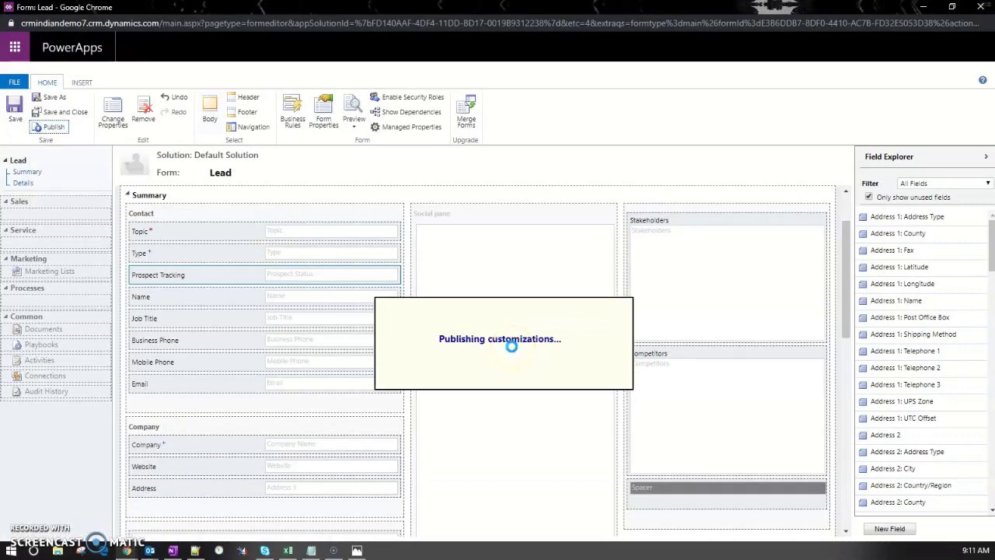
# Step: Reload the lead record to check its Prospect Tracking stages, and view the image of the stepper styles
pyautogui.hotkey('alt', 'Tab')
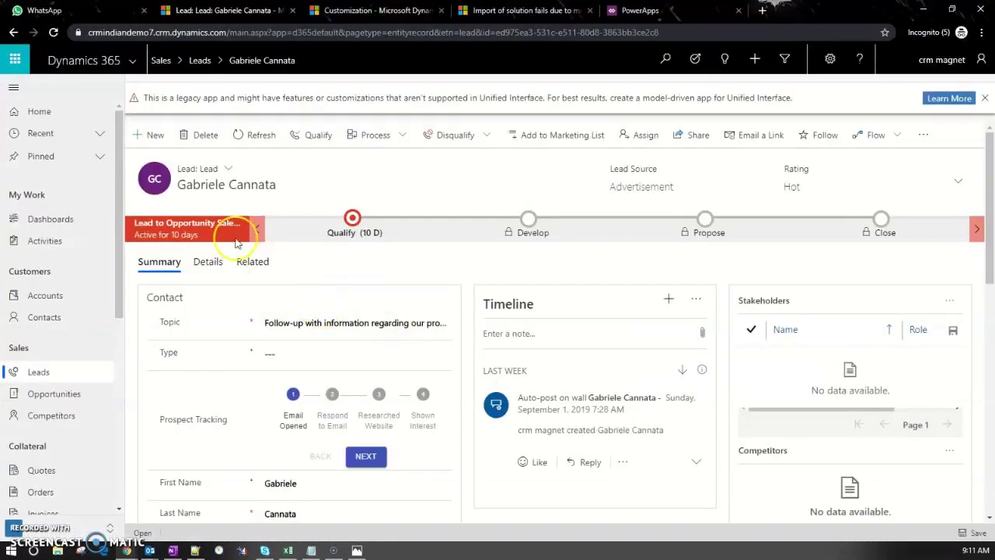
pyautogui.click(53, 32)
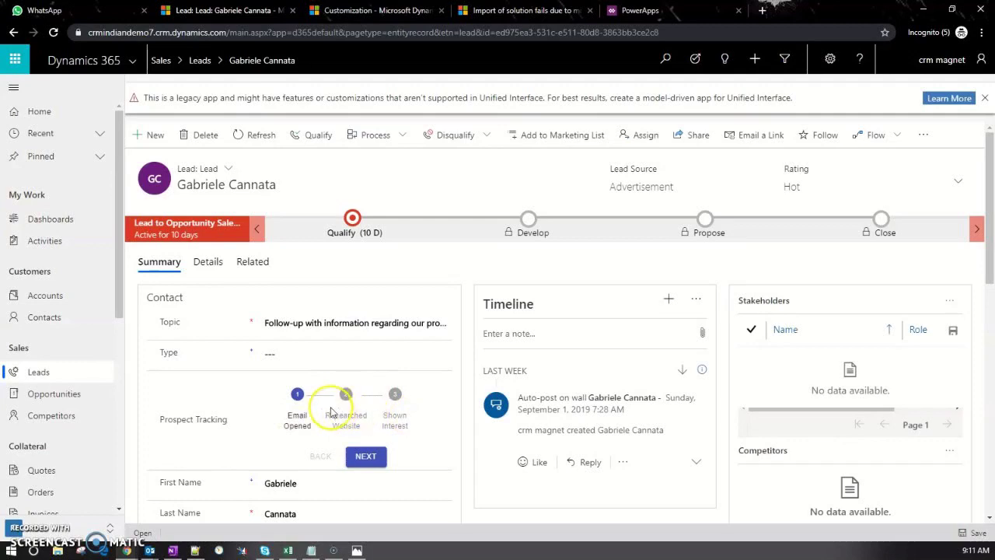
pyautogui.click(357, 550)
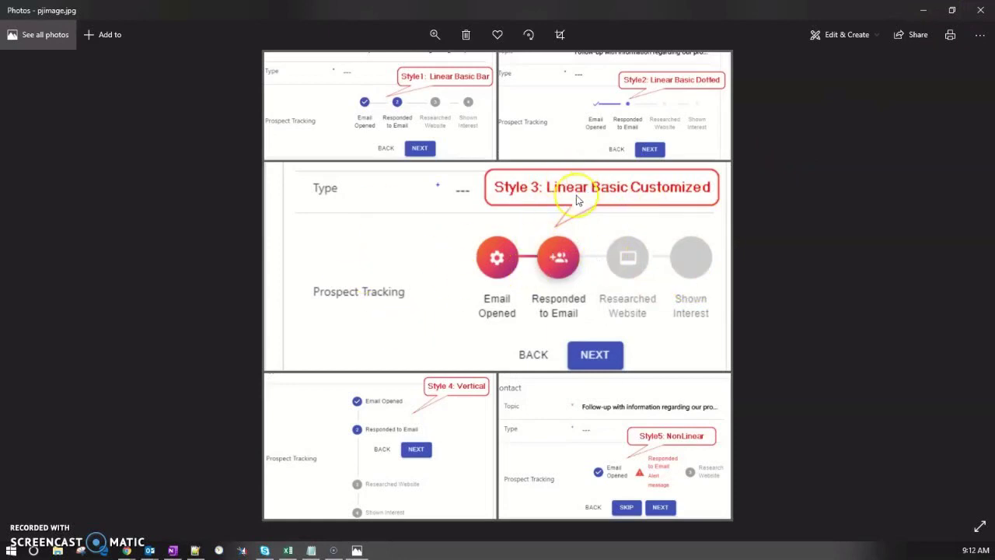
pyautogui.click(980, 10)
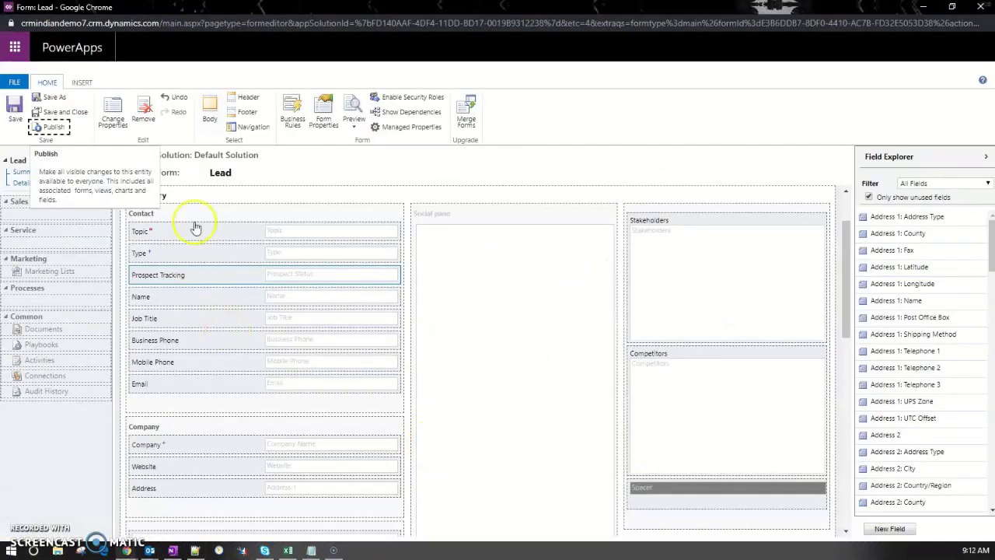
# Step: Open the Prospect Tracking field's properties and copy the style name Linear Basic Customized from the text notes
pyautogui.click(112, 111)
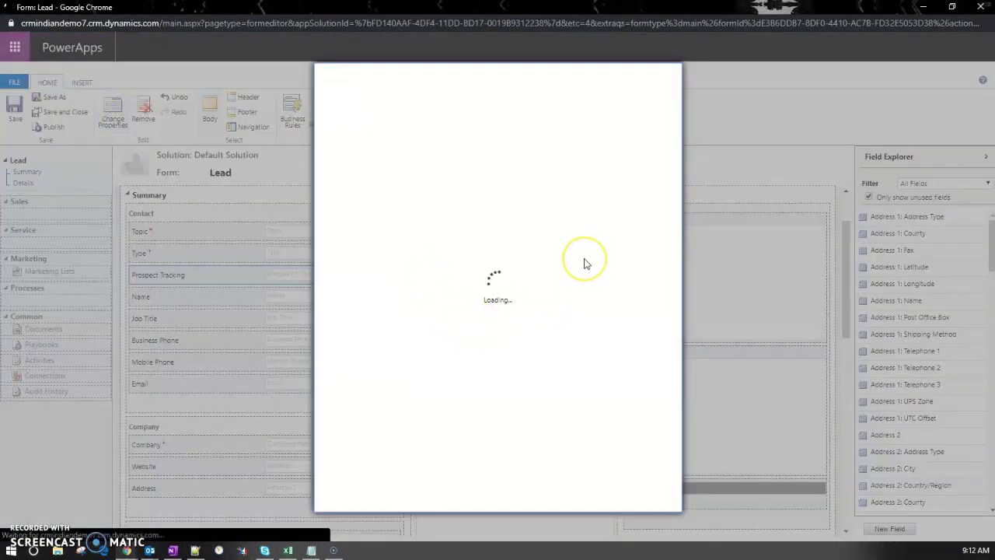
pyautogui.click(195, 551)
pyautogui.rightClick(106, 61)
pyautogui.click(139, 89)
pyautogui.click(923, 7)
# Step: Set the static sub-process type value of StepperControl_Display_Key to Linear Basic Customized and accept the field properties
pyautogui.click(561, 138)
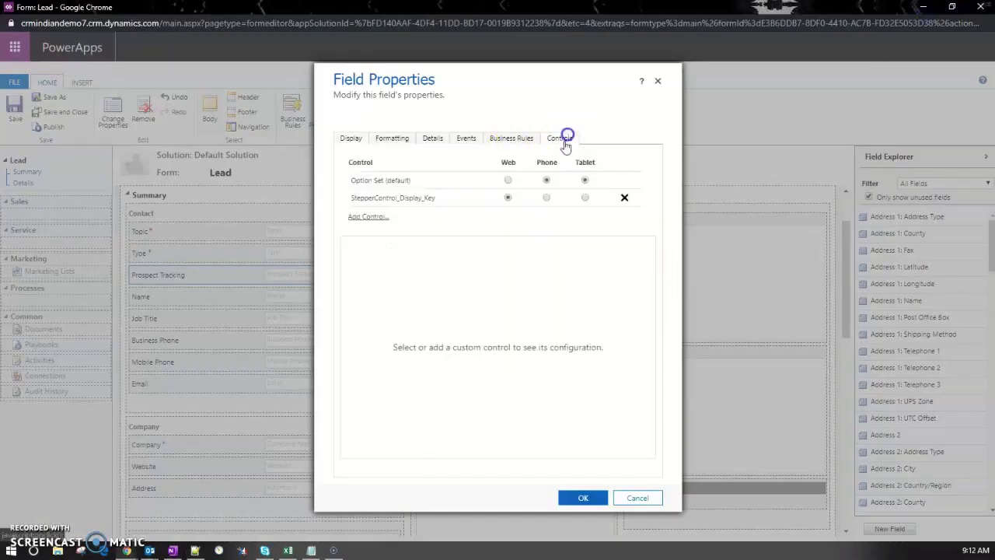
pyautogui.click(467, 204)
pyautogui.click(621, 283)
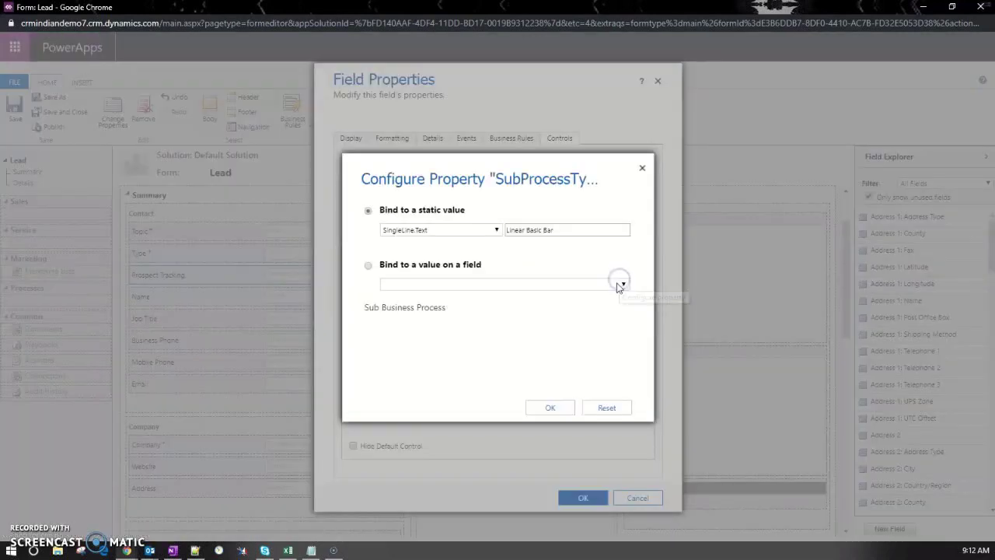
pyautogui.moveTo(569, 230); pyautogui.dragTo(467, 218)
pyautogui.hotkey('ctrl', 'v')
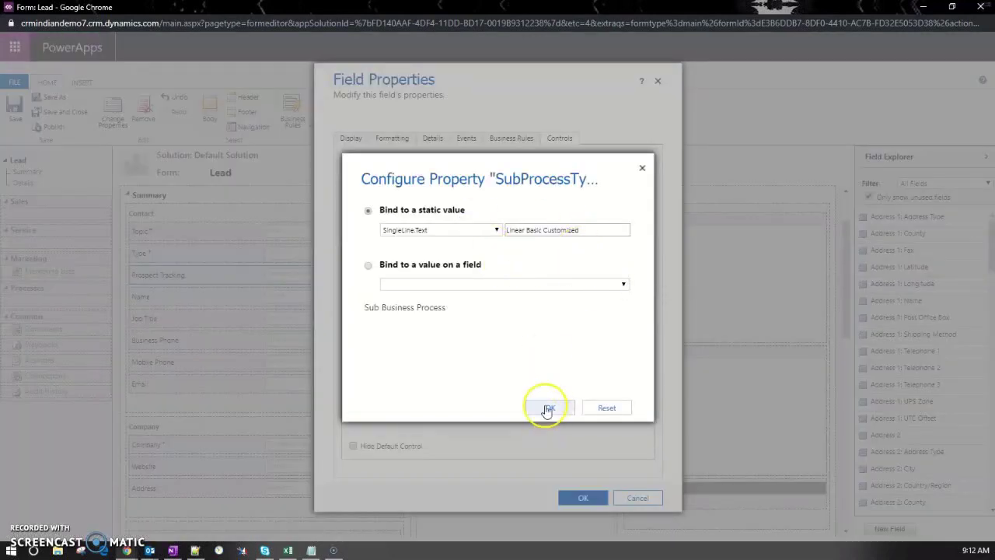
pyautogui.click(550, 407)
pyautogui.click(575, 496)
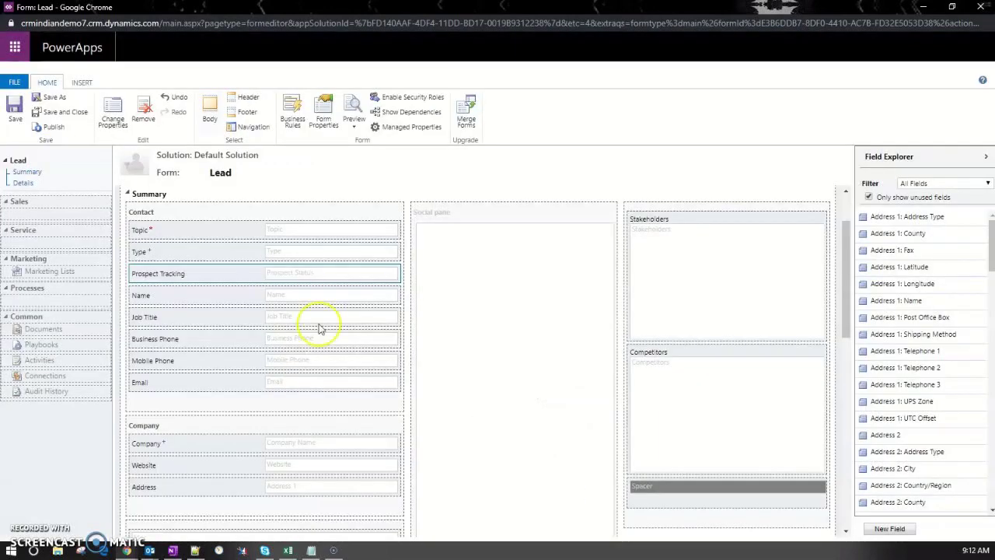
# Step: Save and publish the Lead form with the changed stepper style, and reload the lead record
pyautogui.click(20, 122)
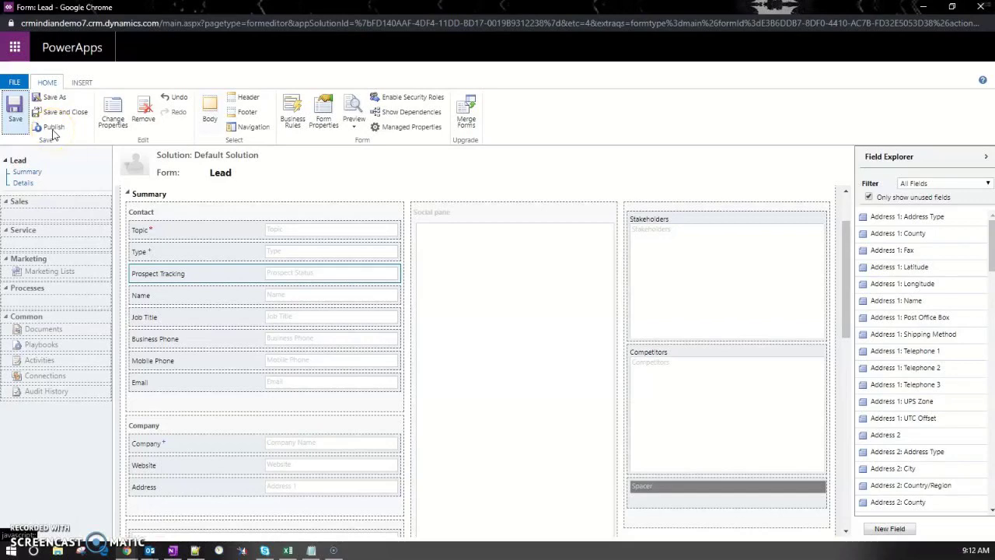
pyautogui.click(53, 131)
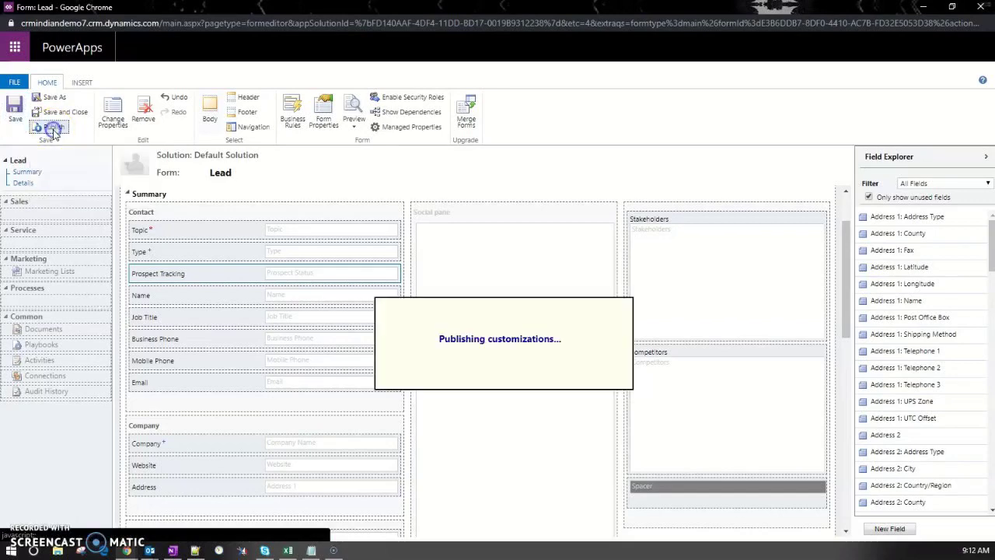
pyautogui.moveTo(127, 551)
pyautogui.click(173, 522)
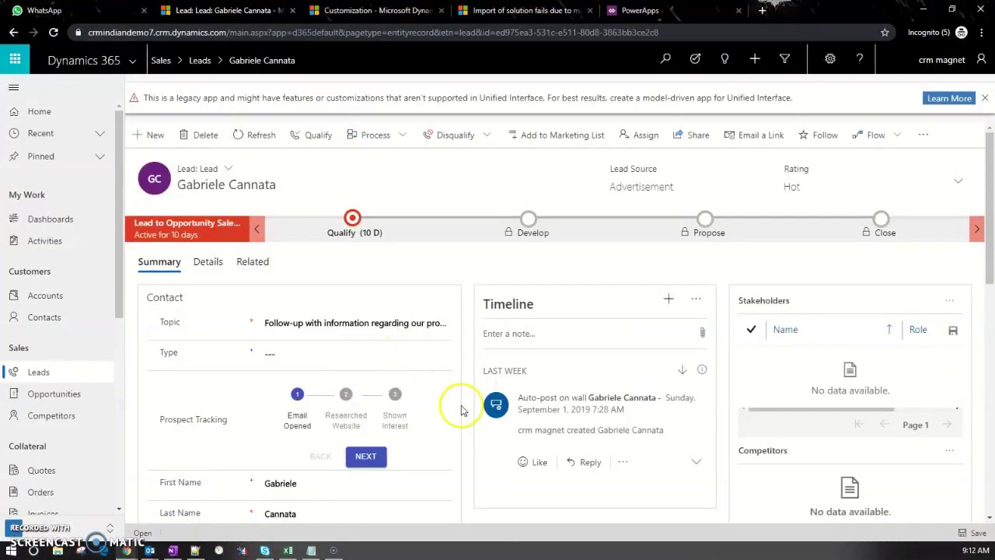
pyautogui.moveTo(126, 550)
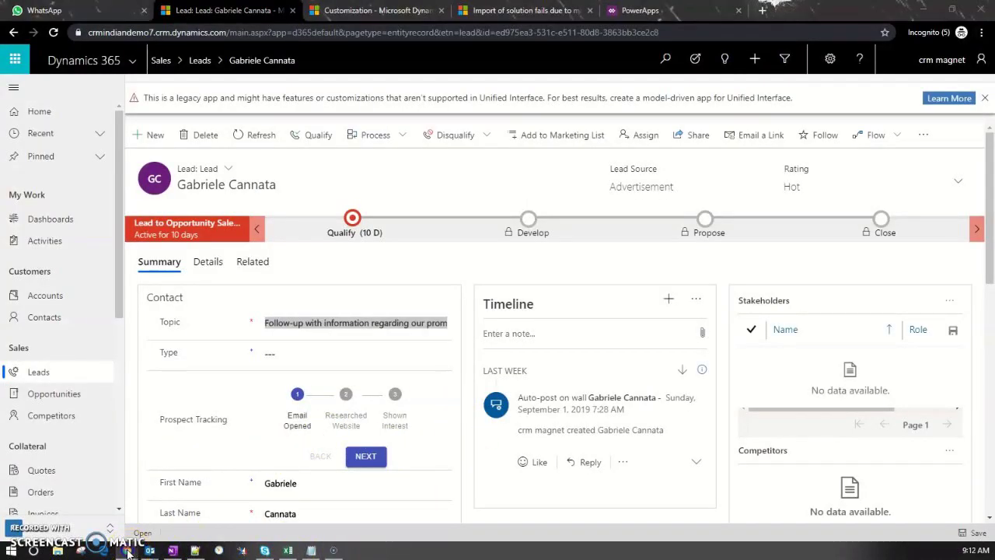
pyautogui.click(579, 509)
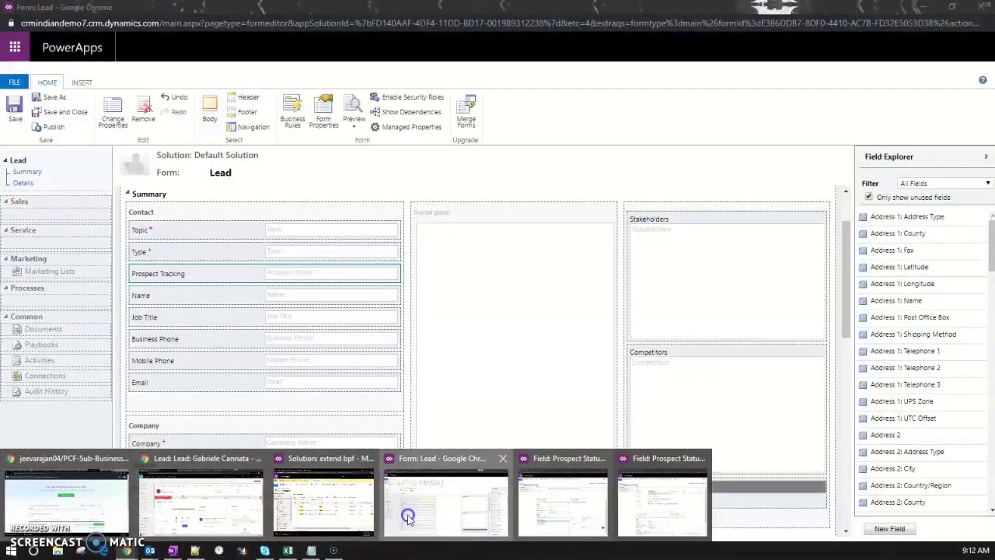
pyautogui.click(407, 517)
pyautogui.hotkey('alt', 'Tab')
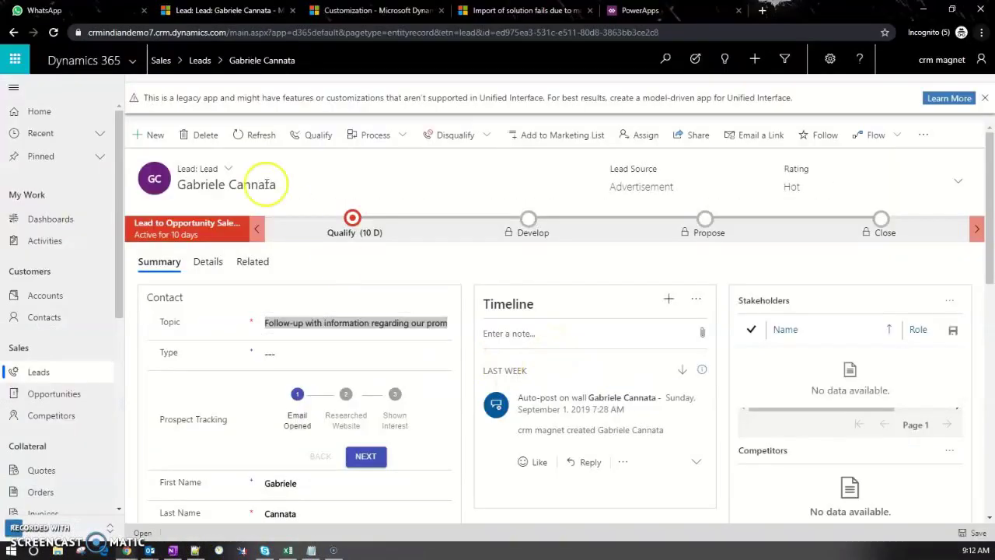
pyautogui.click(39, 31)
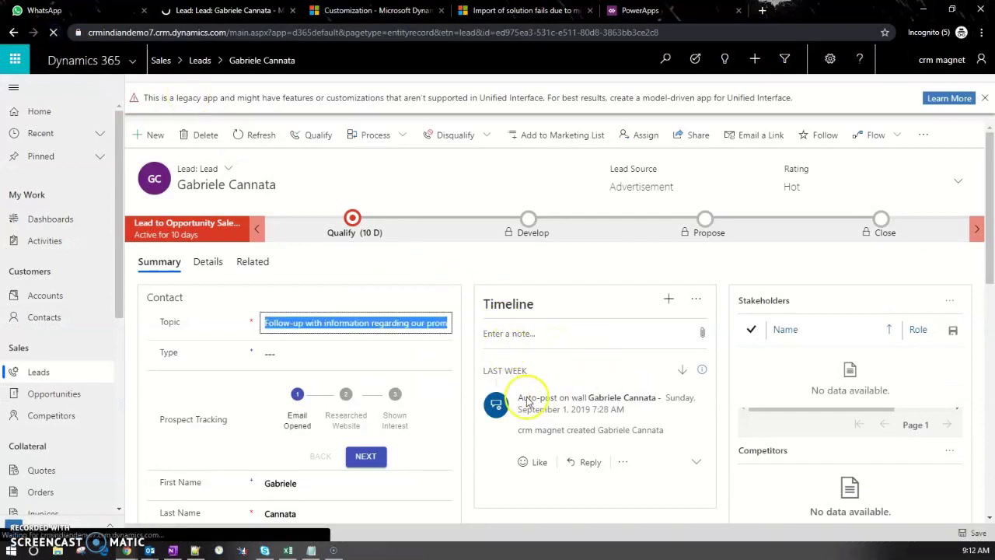